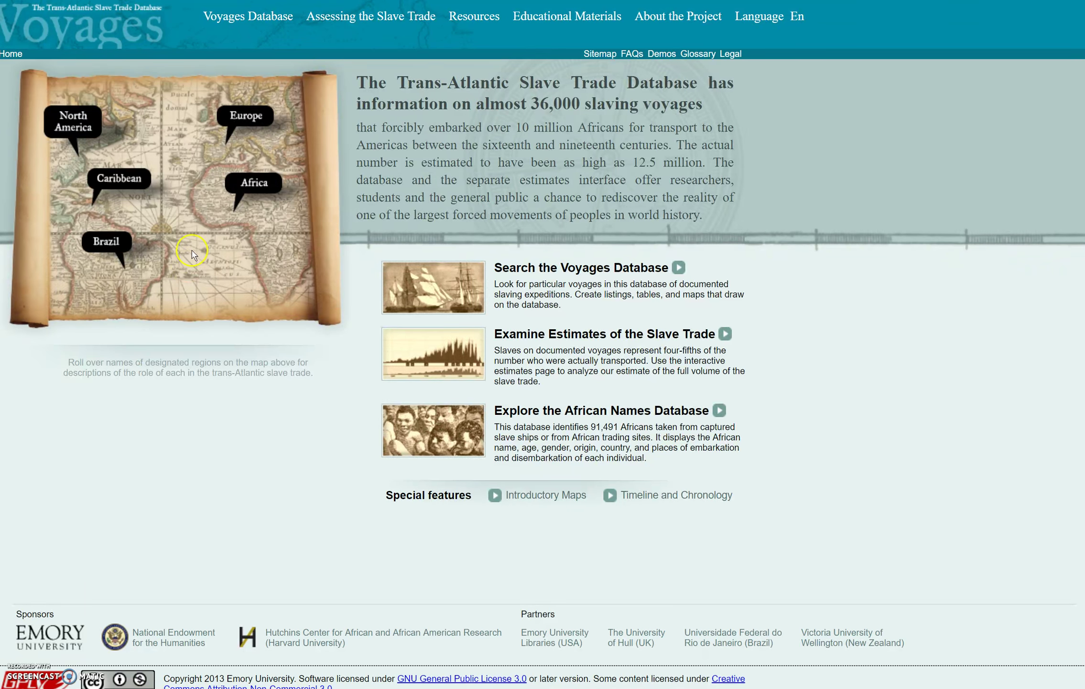
Step: Open the Voyages Database search page and look through the basic variable categories available for queries
mouse_move(286, 19)
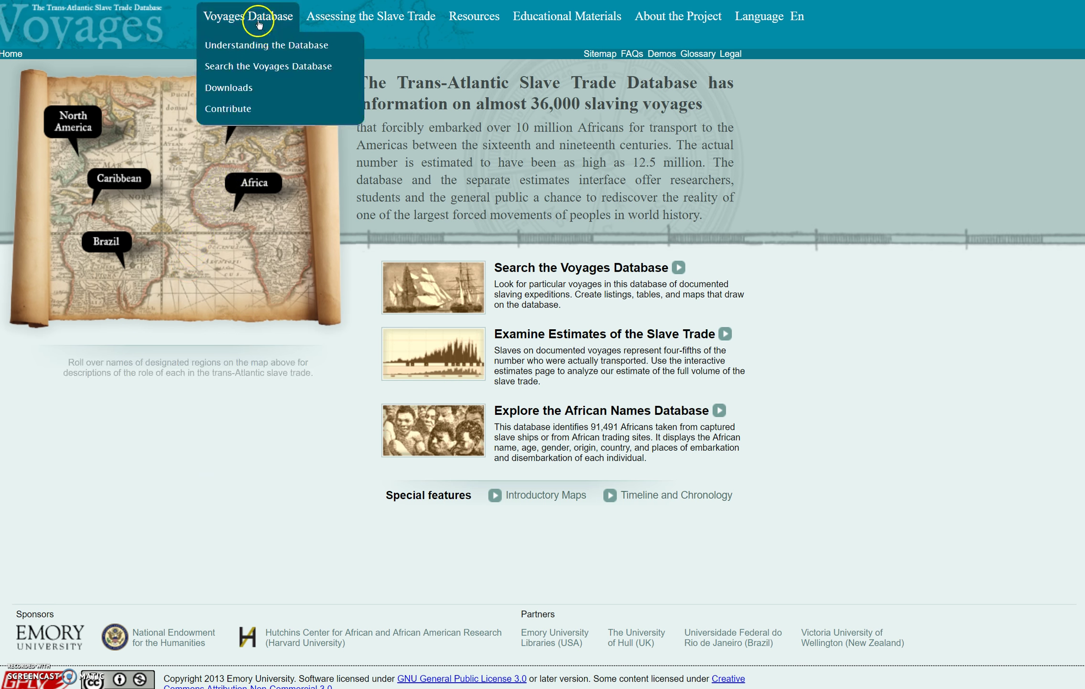
left_click(252, 68)
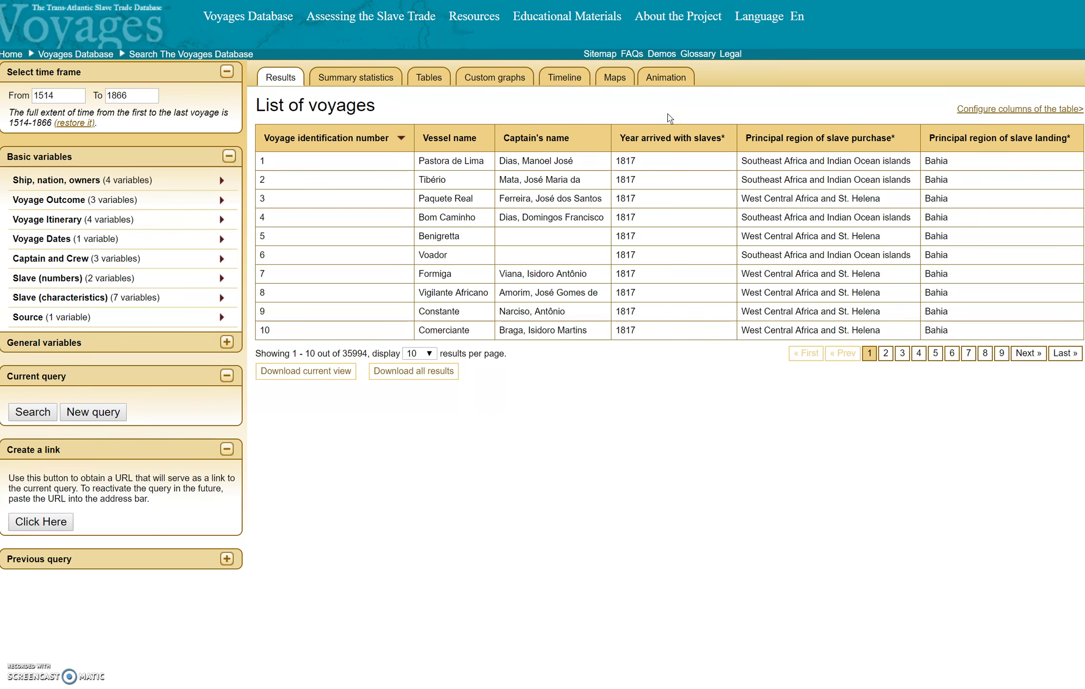
left_click(128, 569)
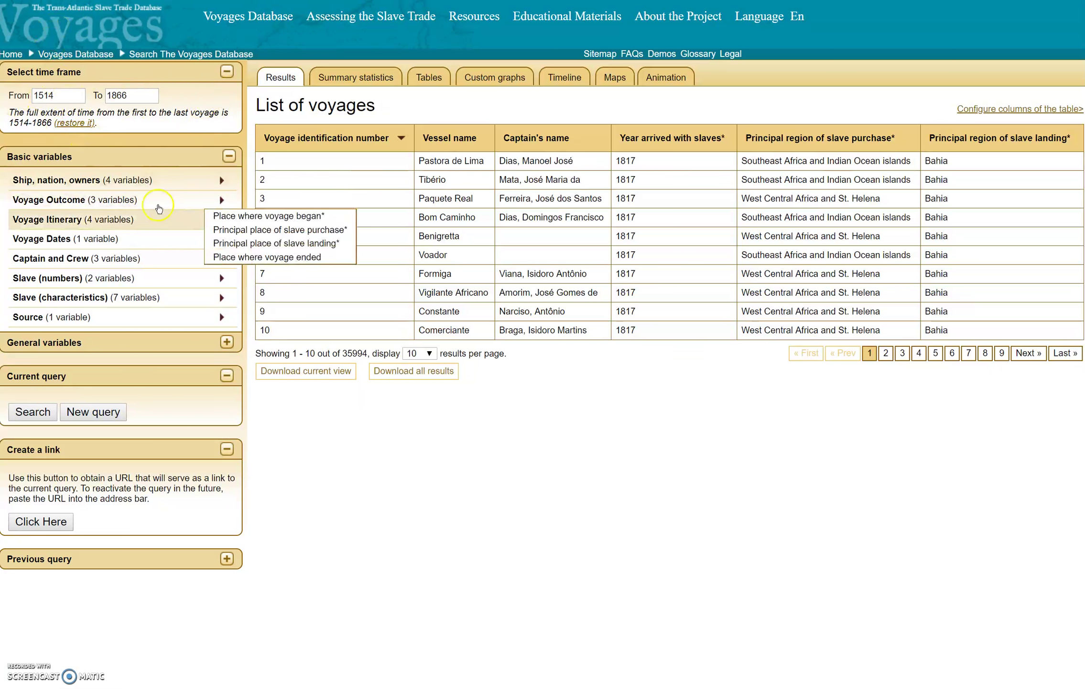
mouse_move(137, 201)
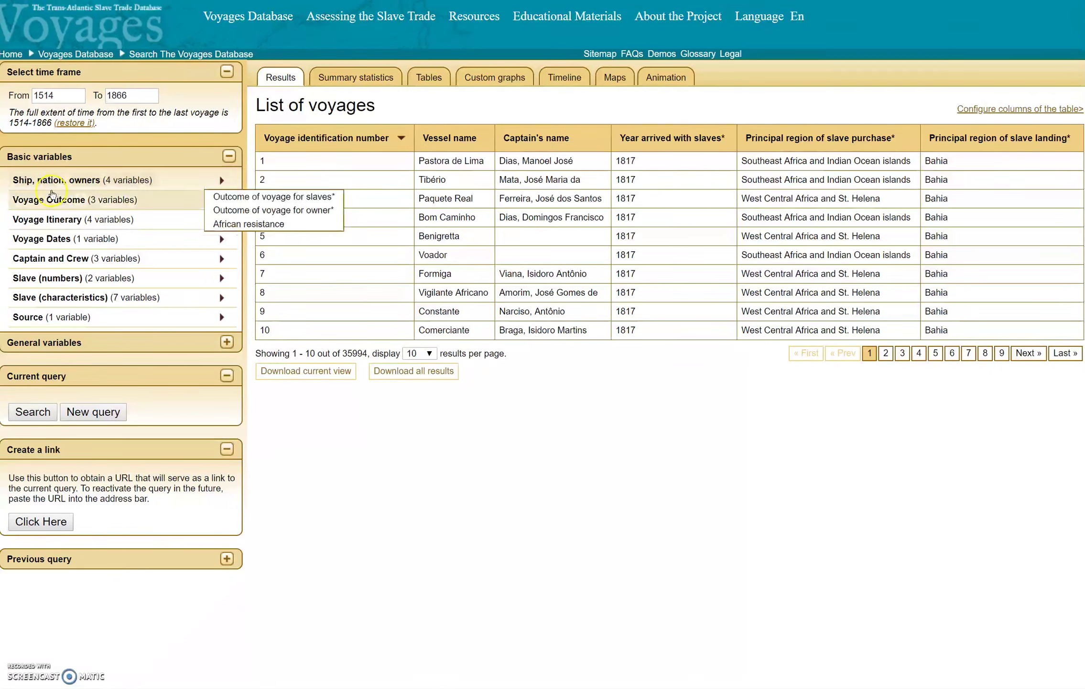
mouse_move(44, 268)
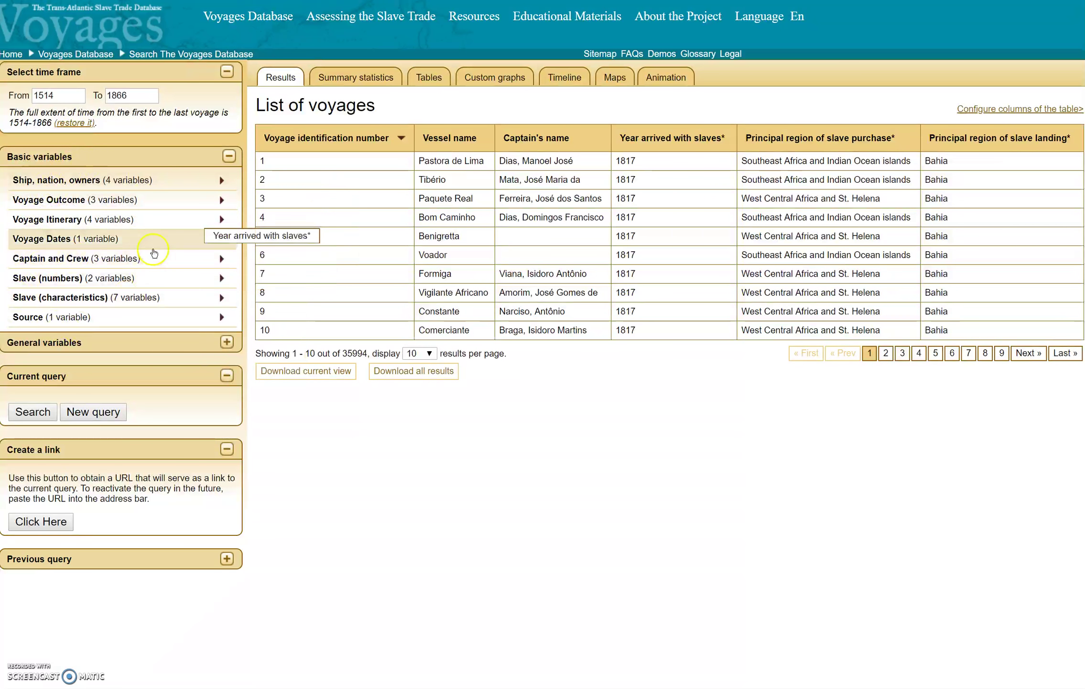
mouse_move(70, 292)
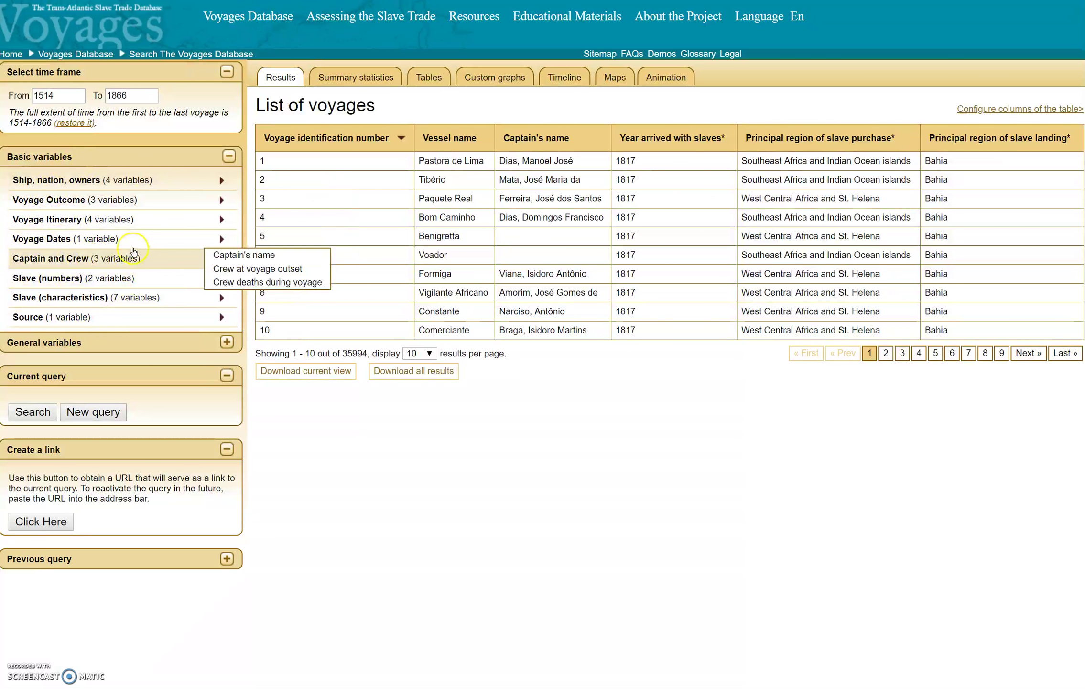
mouse_move(98, 332)
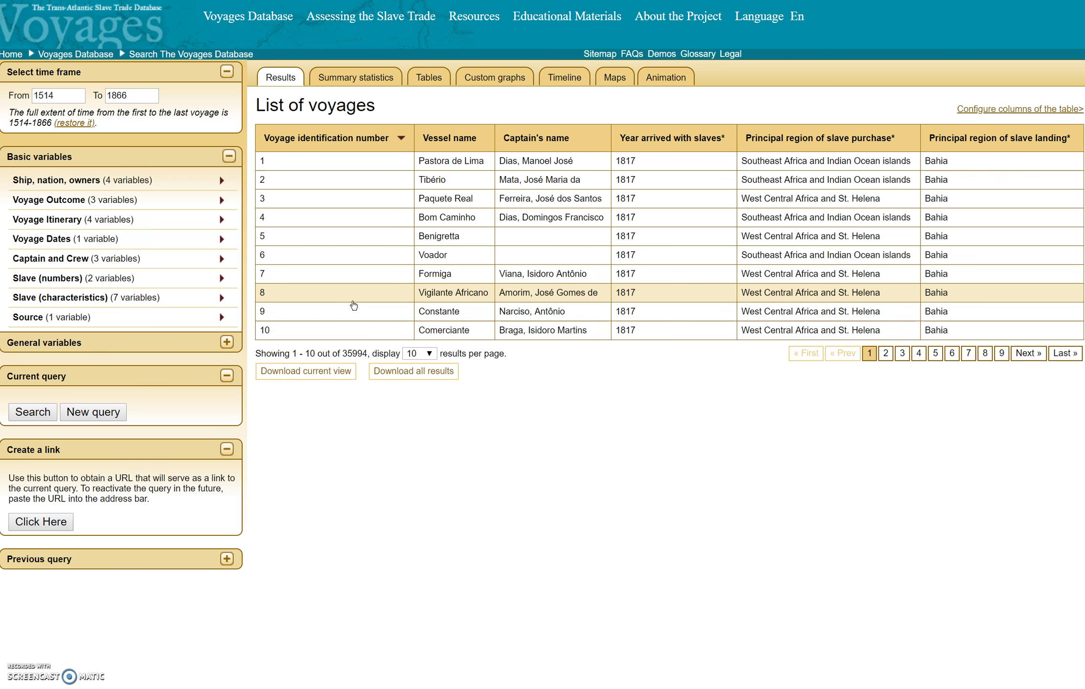
Step: Set the start year of the search time frame to 1750
left_click(61, 96)
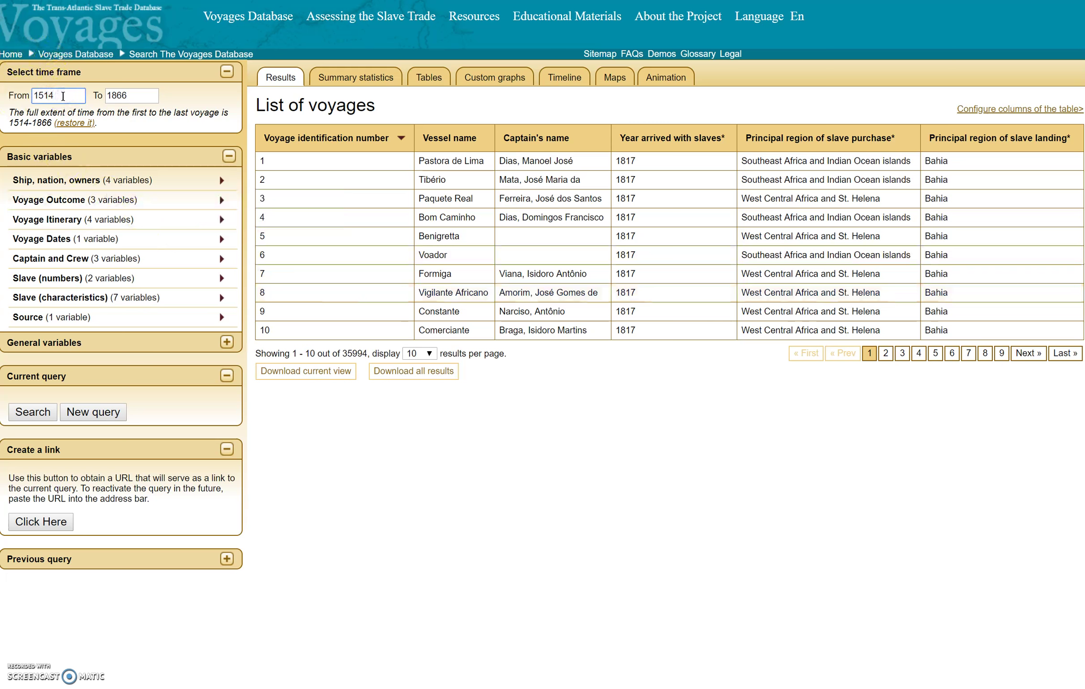
key("BackSpace")
key("BackSpace")
key("BackSpace")
key("BackSpace")
type("7")
key("BackSpace")
type("`750")
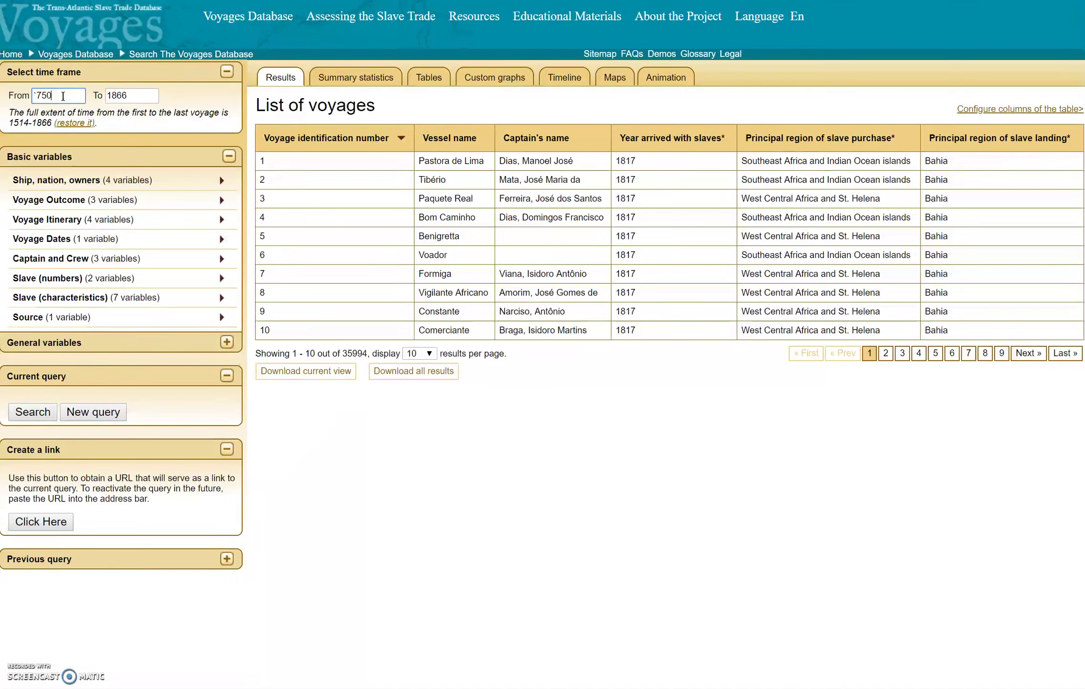
key("BackSpace")
key("BackSpace")
key("BackSpace")
key("BackSpace")
type("1")
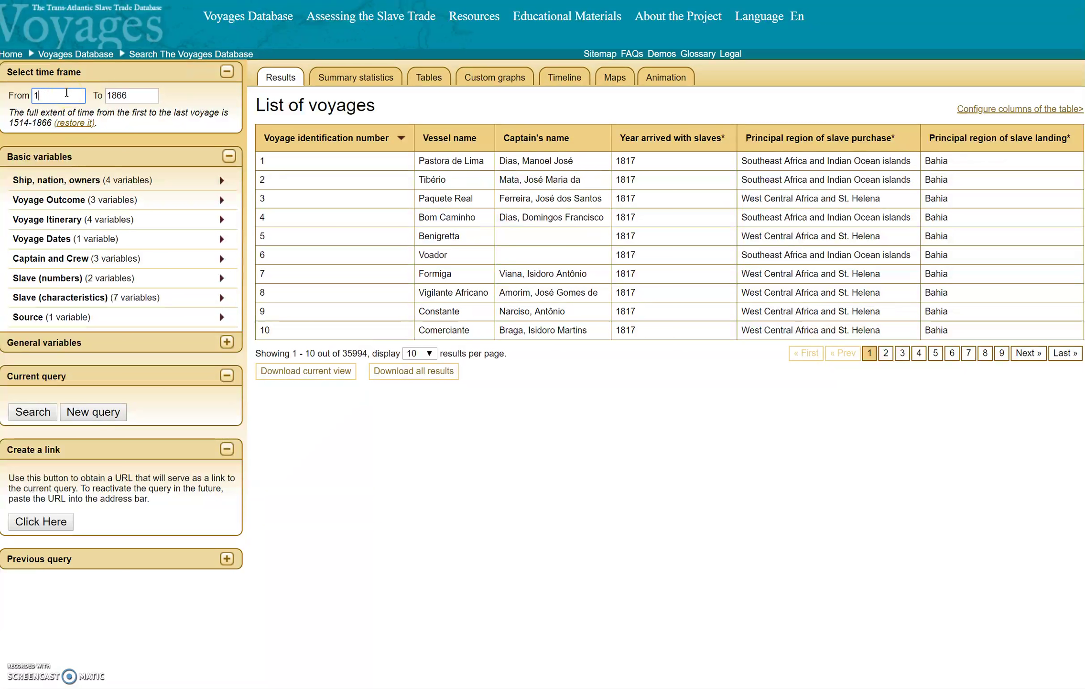
type("750")
Step: Set the end year of the search time frame to 1850
left_click(147, 97)
key("BackSpace")
key("BackSpace")
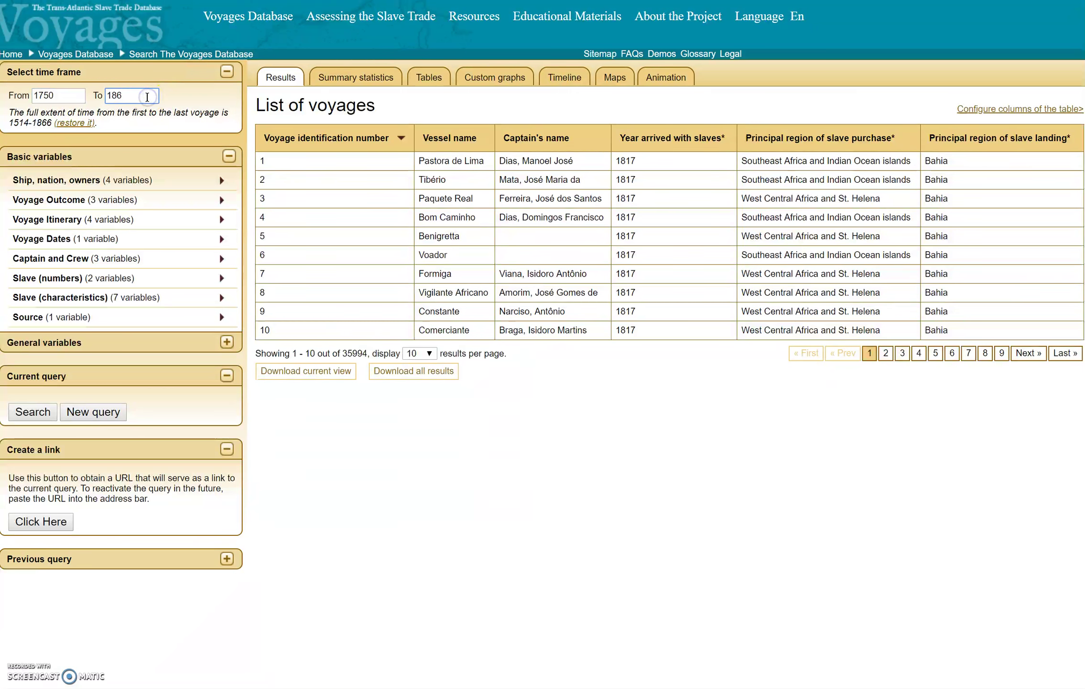
type("50")
Step: Filter the query by outcome of voyage for slaves, choosing Slaves disembarked in Americas and Slaves perished with ship
left_click(72, 204)
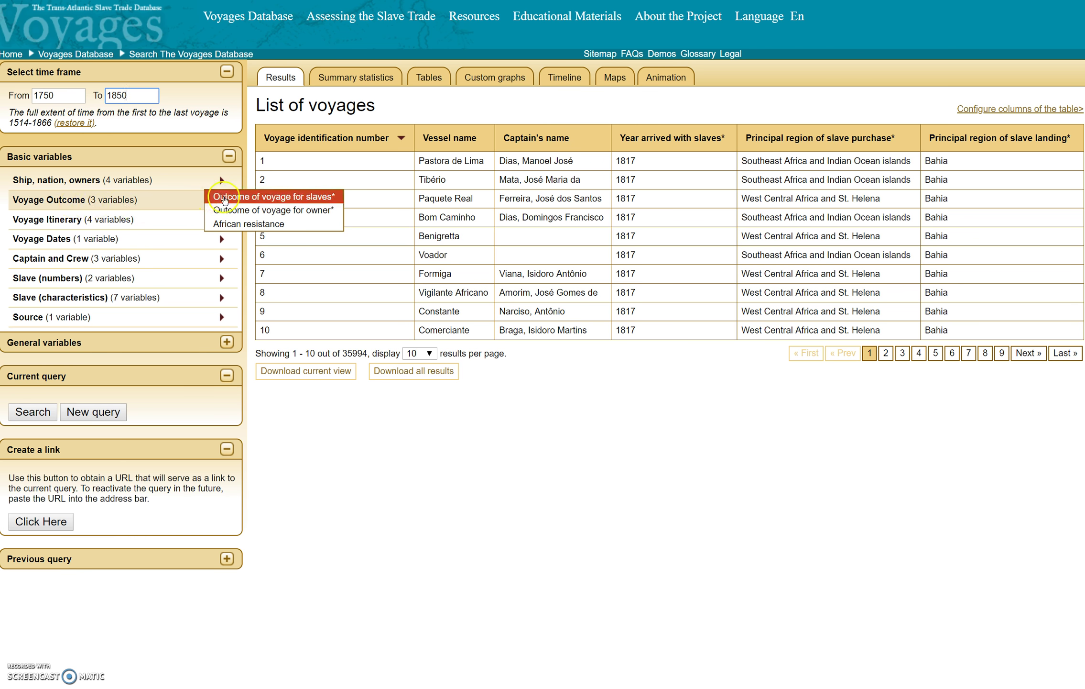
left_click(224, 197)
left_click(24, 443)
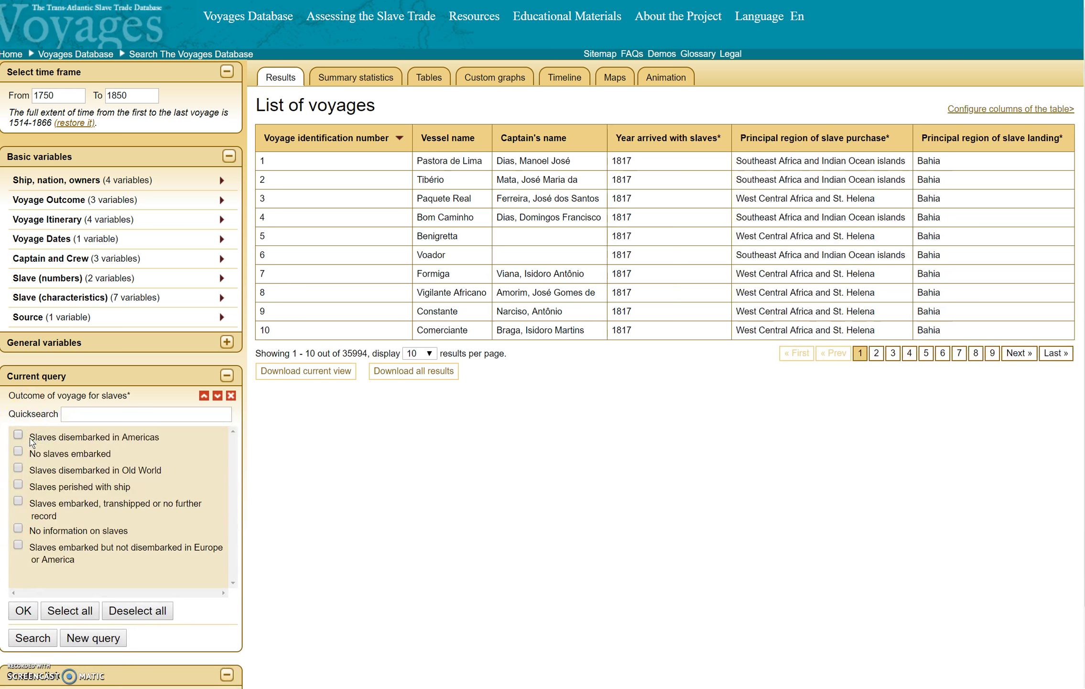
left_click(13, 437)
left_click(18, 484)
left_click(29, 613)
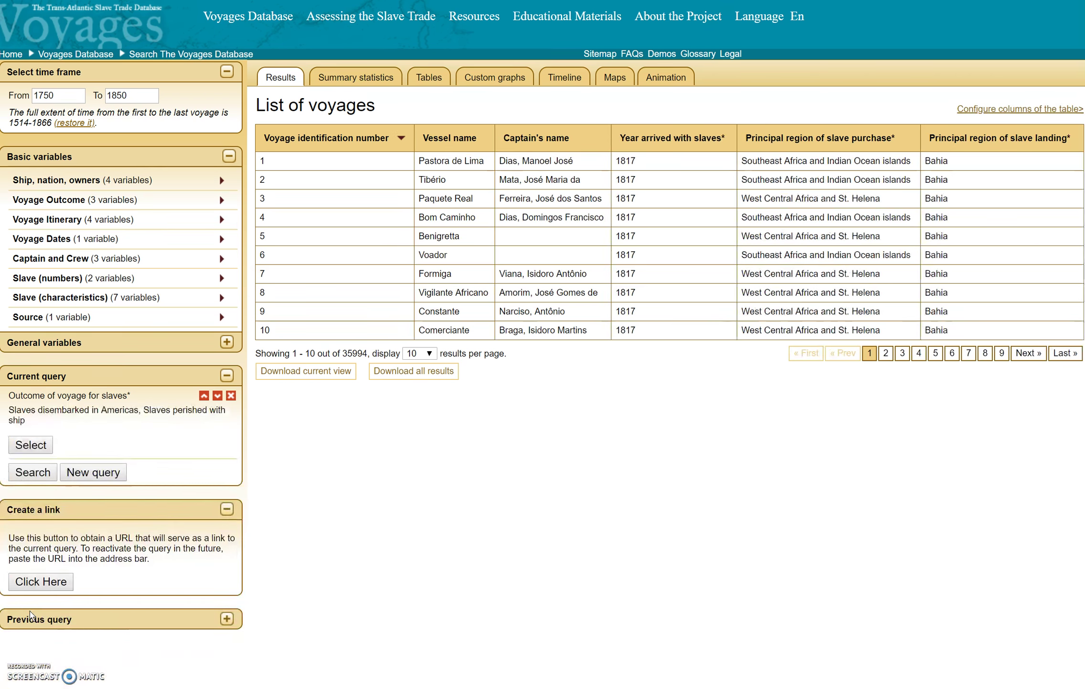
Step: Add a condition that the percentage of women is equal to 30 and run the search
mouse_move(121, 284)
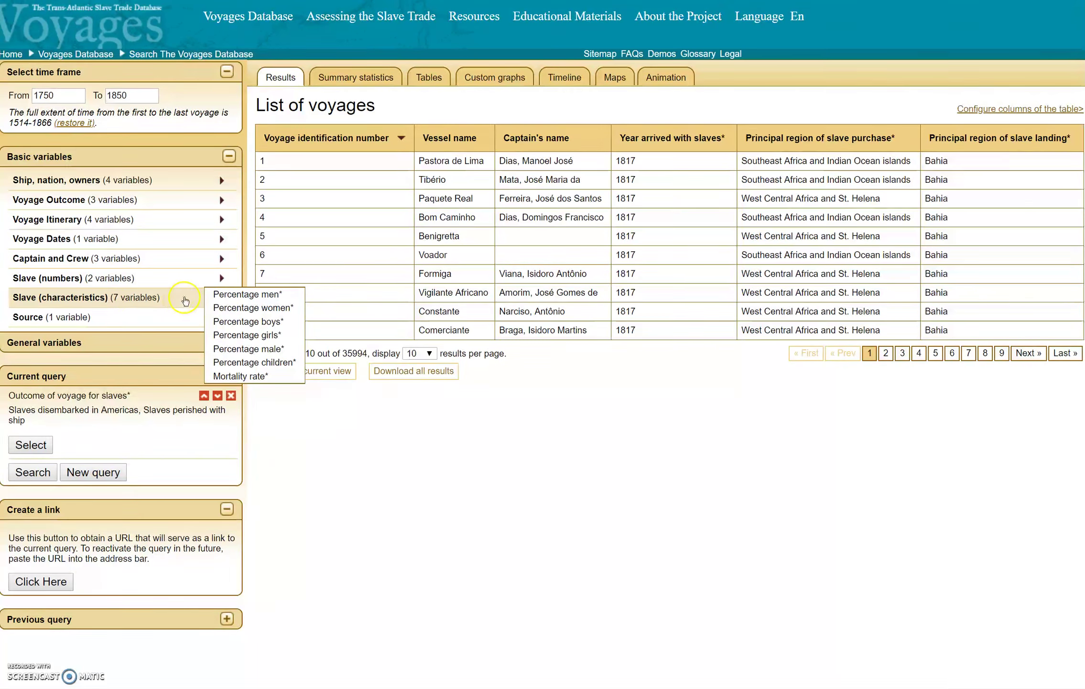
left_click(245, 309)
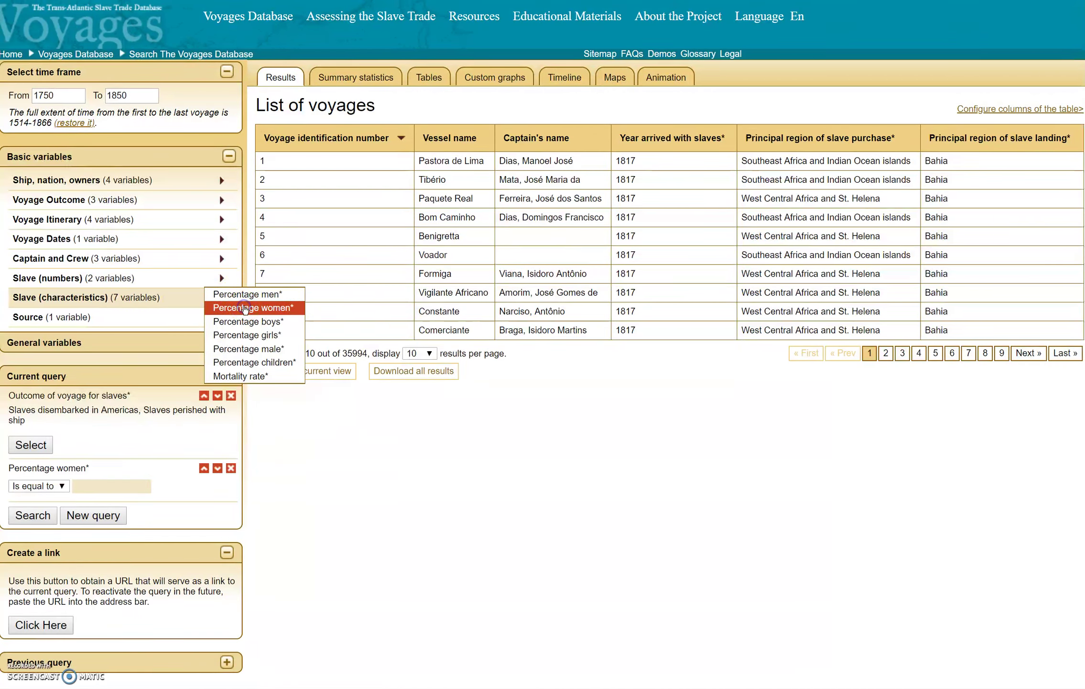
left_click(114, 486)
type("30")
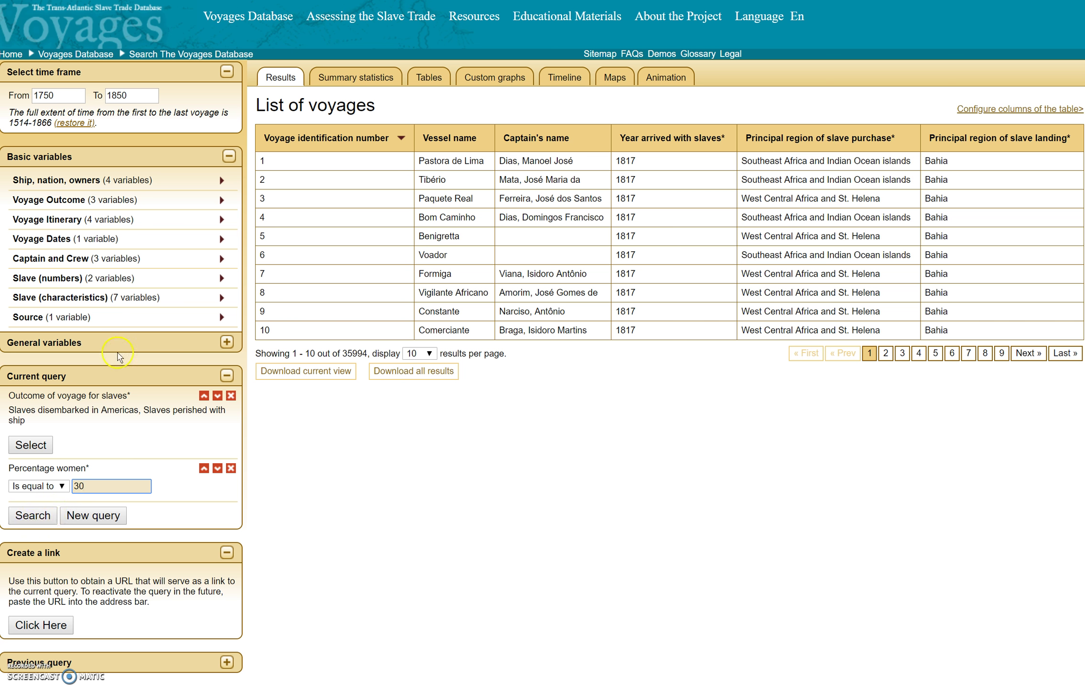
left_click(31, 517)
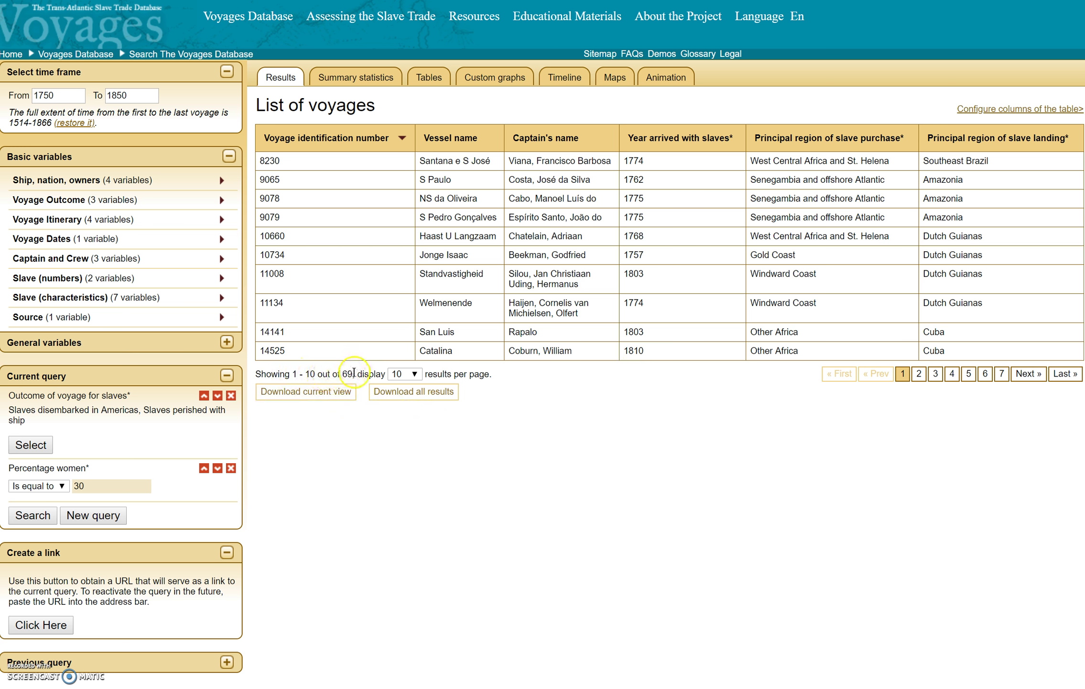
Step: Show 20 results per page and open the record of voyage 18054, the Sarah
left_click(414, 373)
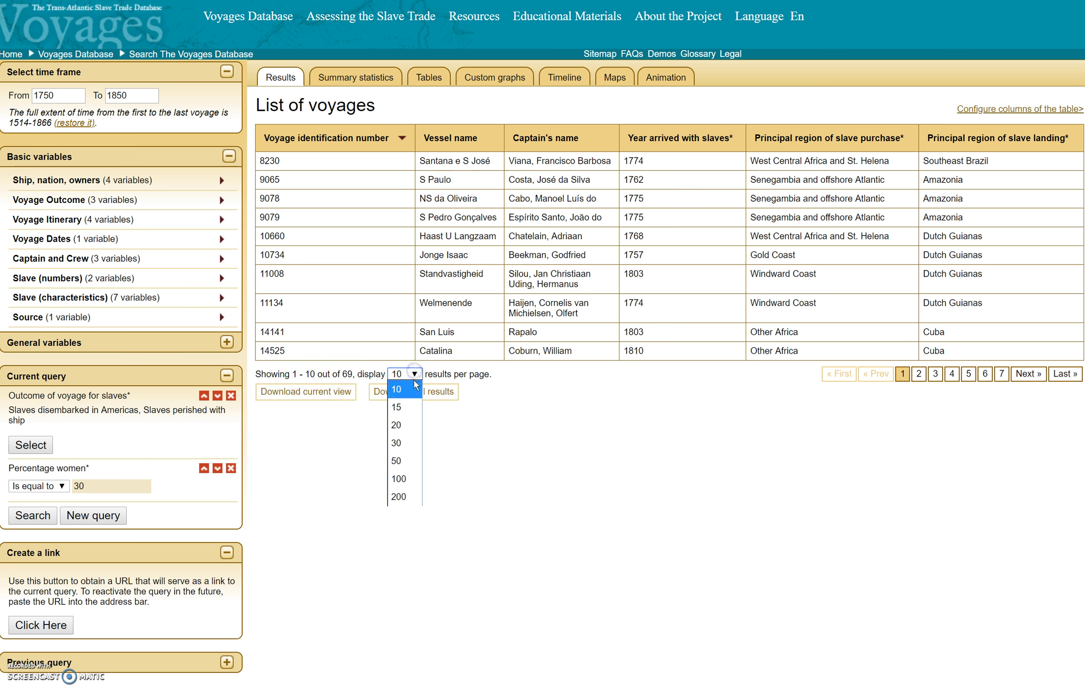
left_click(409, 424)
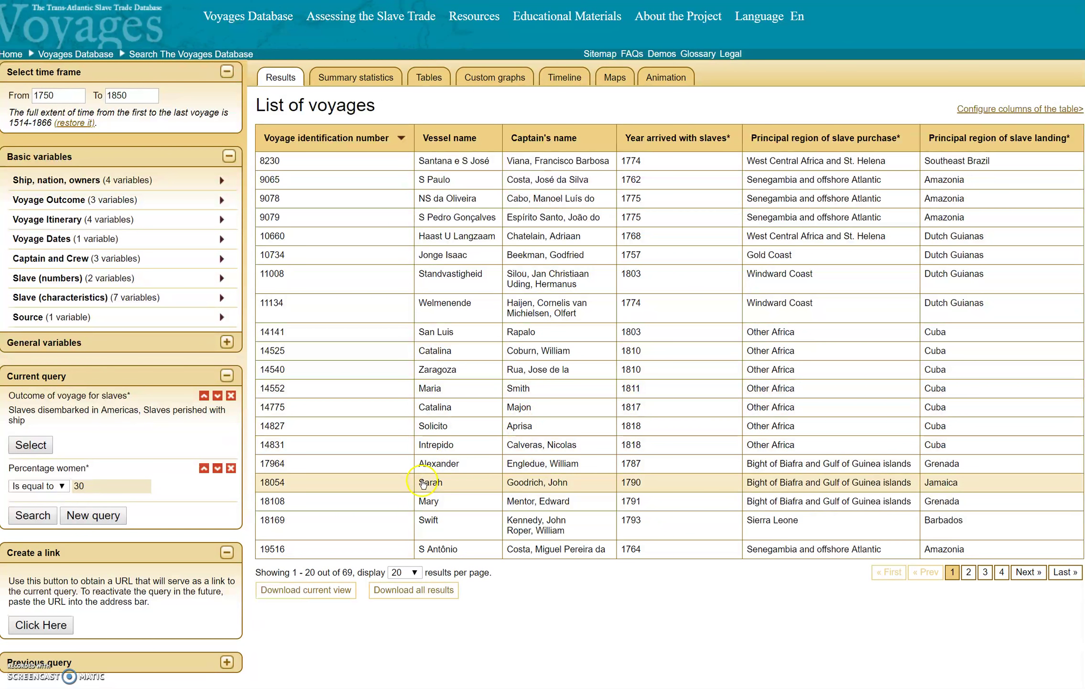
left_click(594, 485)
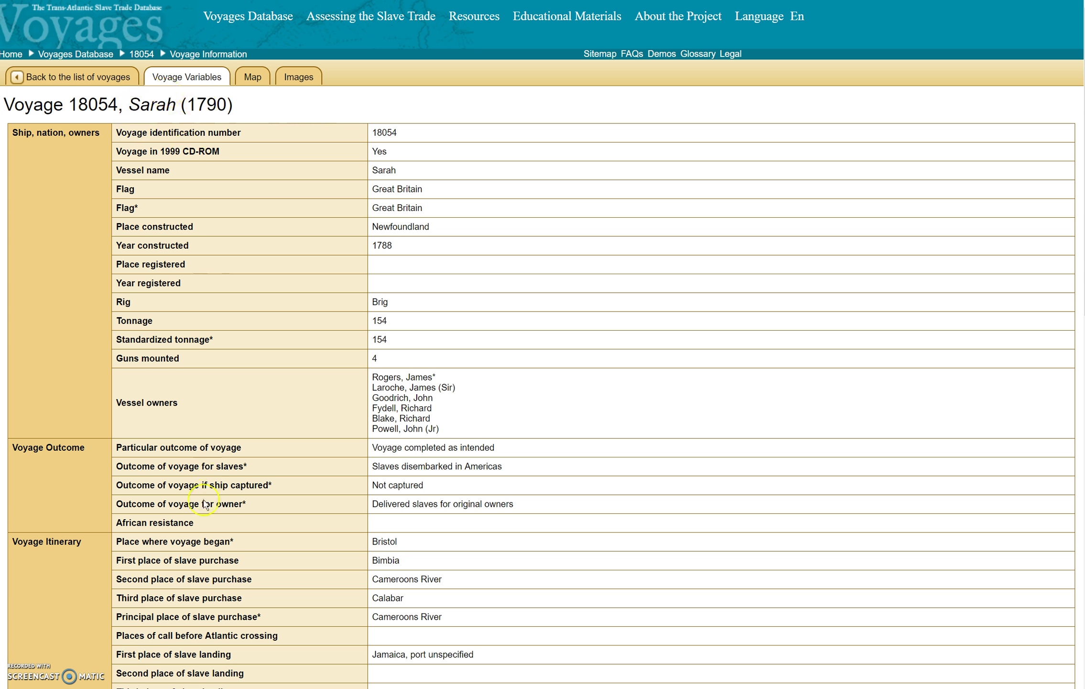
Step: Examine the Sarah's voyage variables, from ship and owners through itinerary, dates, crew and slave characteristics to the sources
scroll(320, 504, "down", 4)
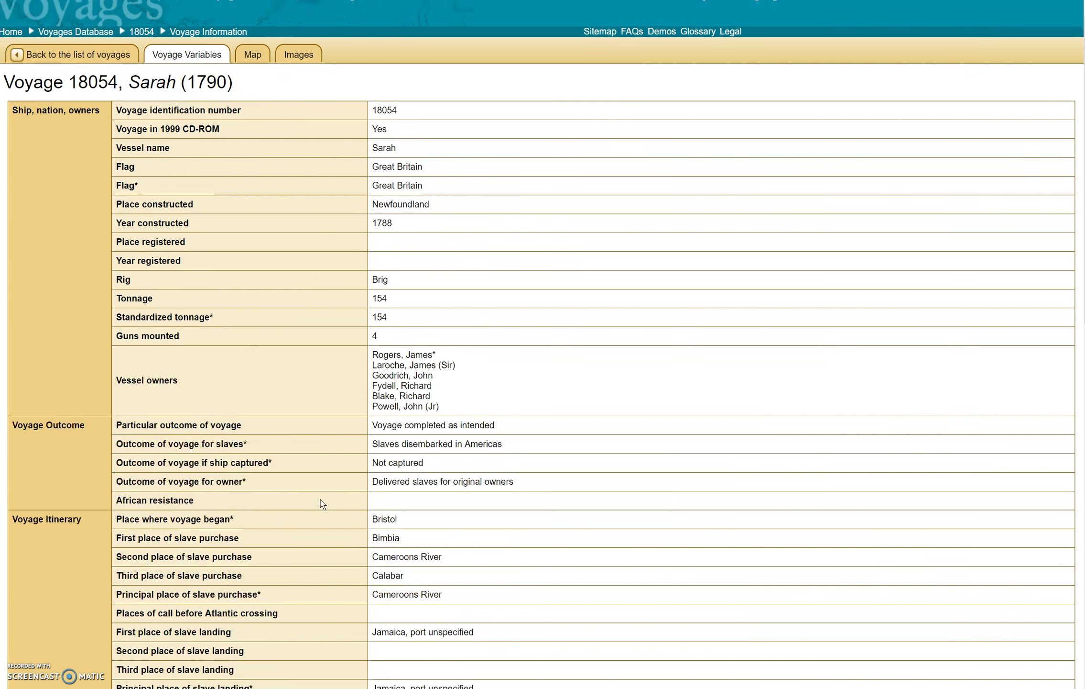
scroll(321, 504, "down", 3)
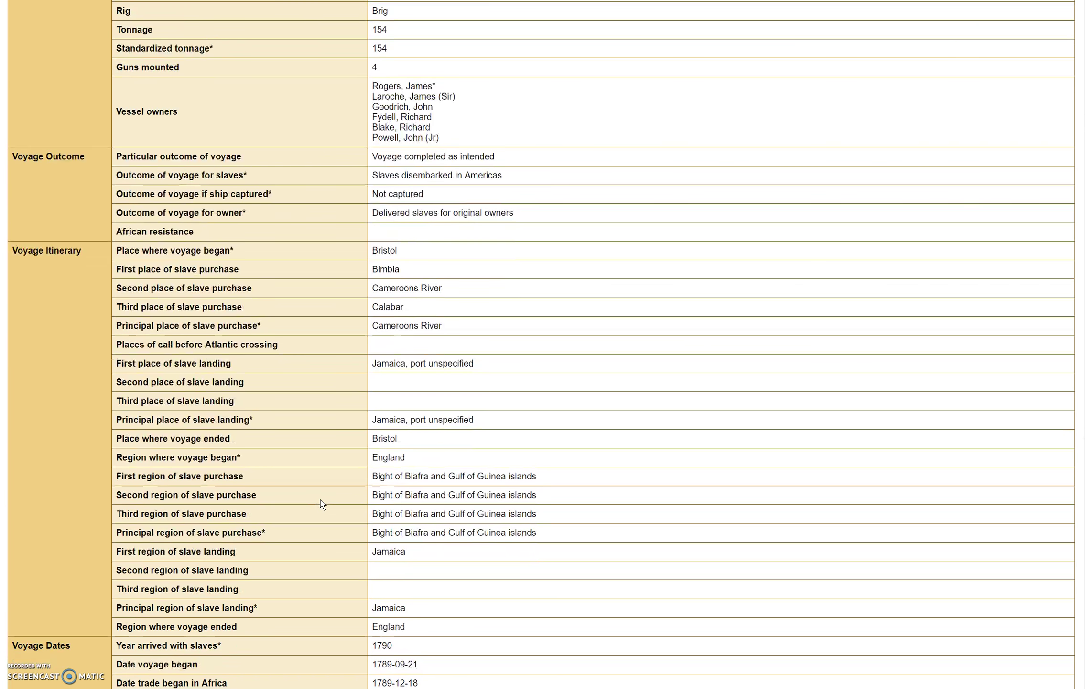
scroll(321, 504, "down", 8)
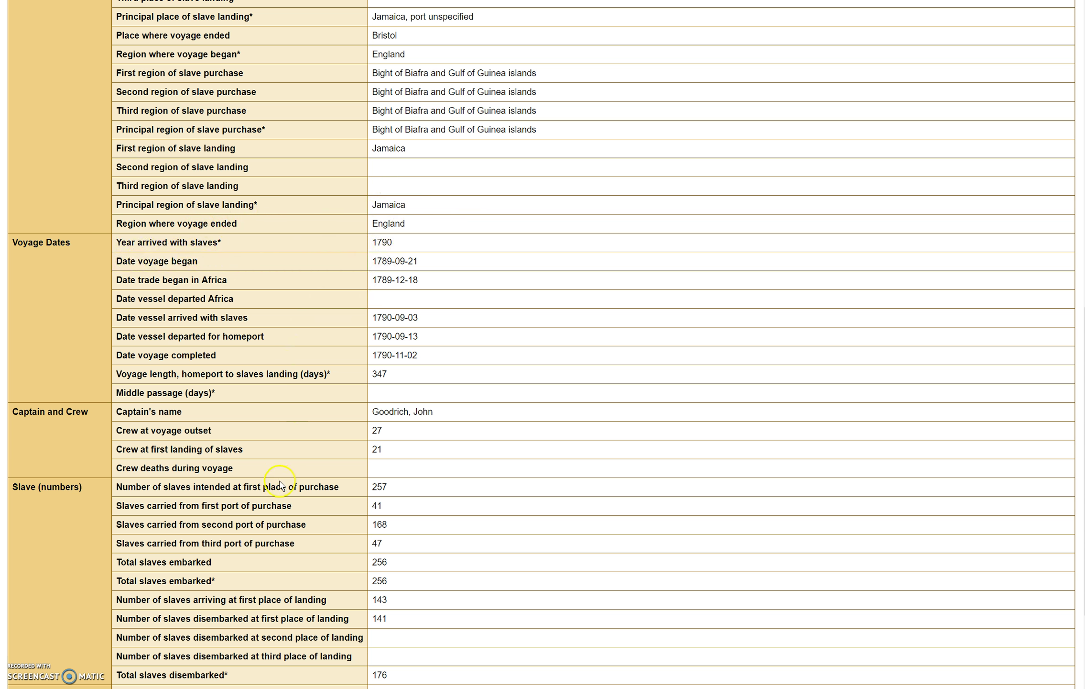
scroll(297, 507, "down", 3)
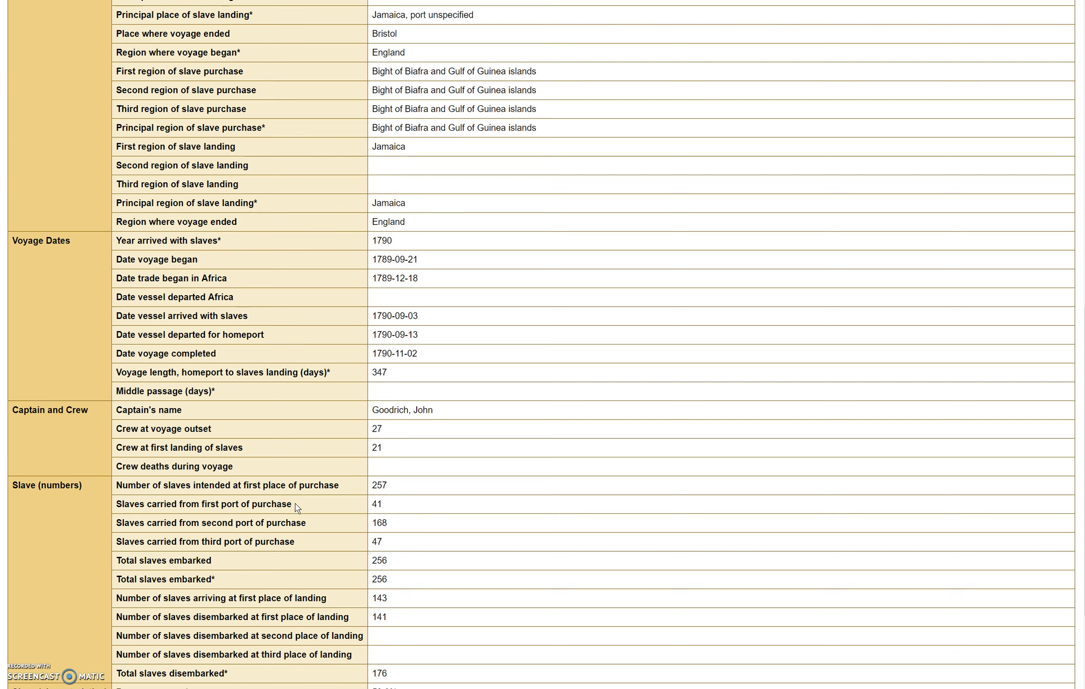
scroll(297, 507, "down", 1)
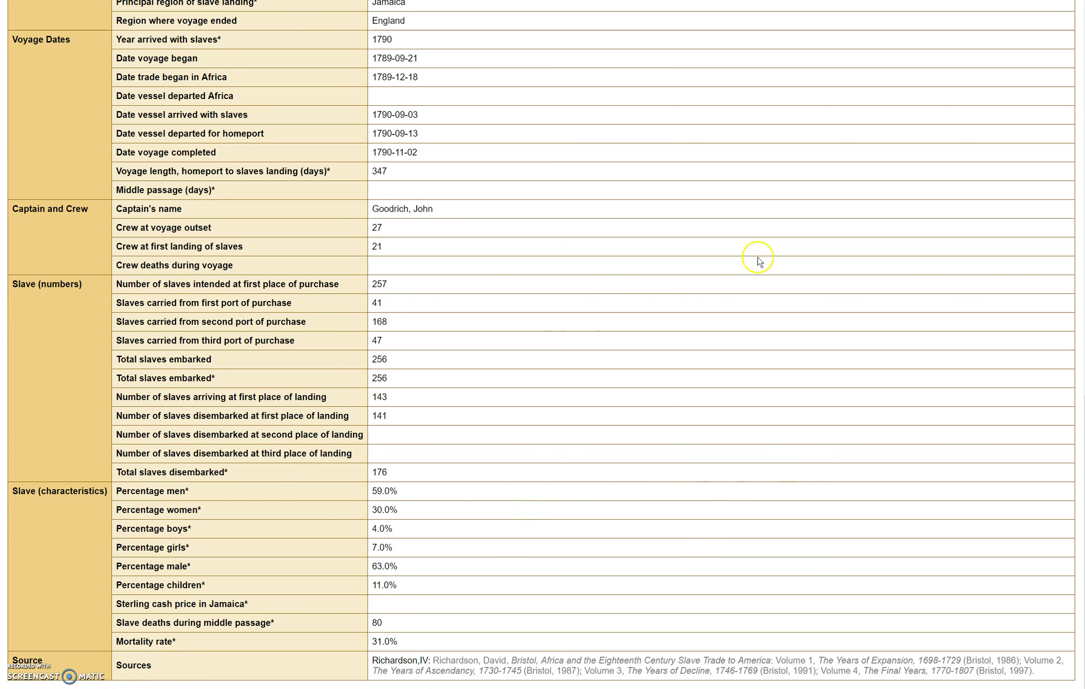
scroll(770, 257, "up", 1)
scroll(770, 257, "up", 4)
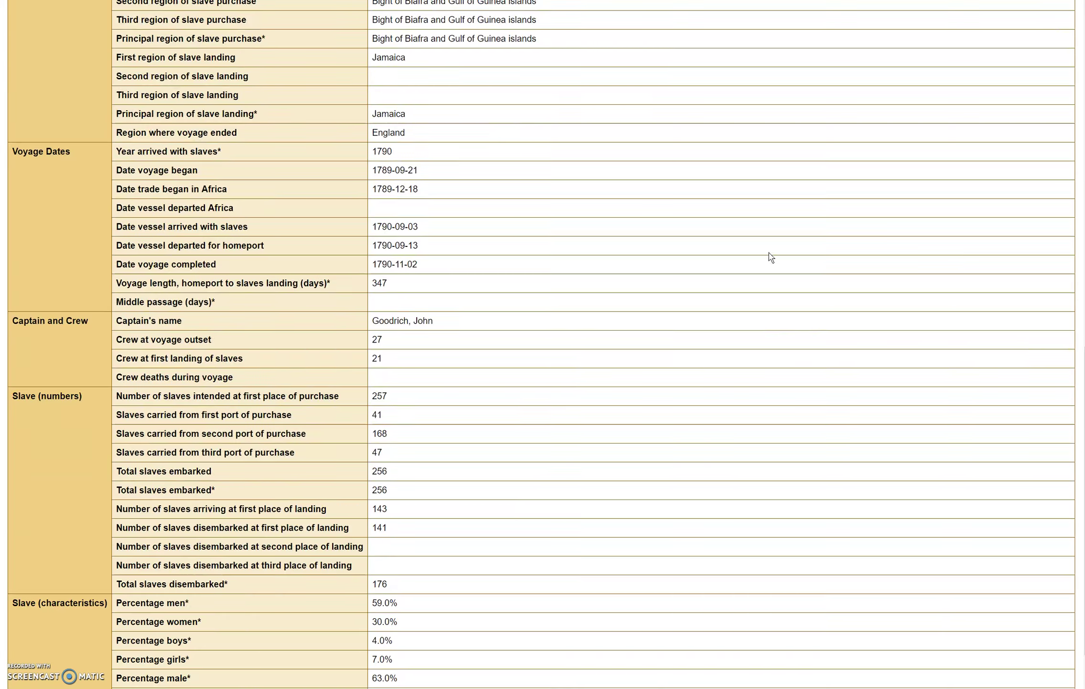
scroll(770, 257, "up", 2)
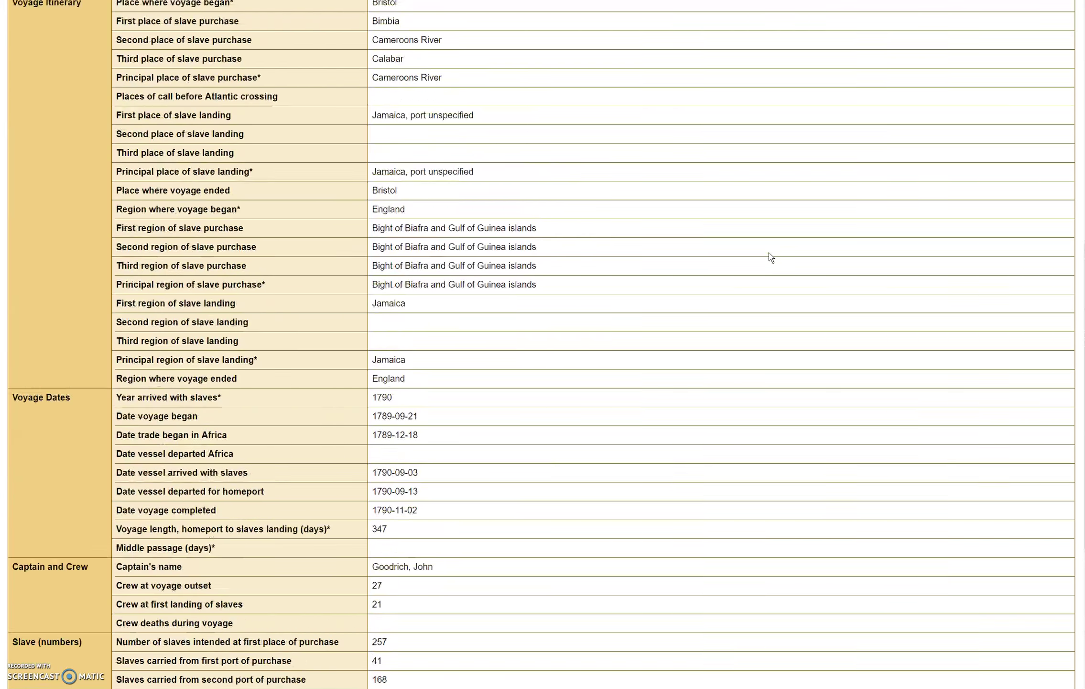
scroll(770, 256, "up", 4)
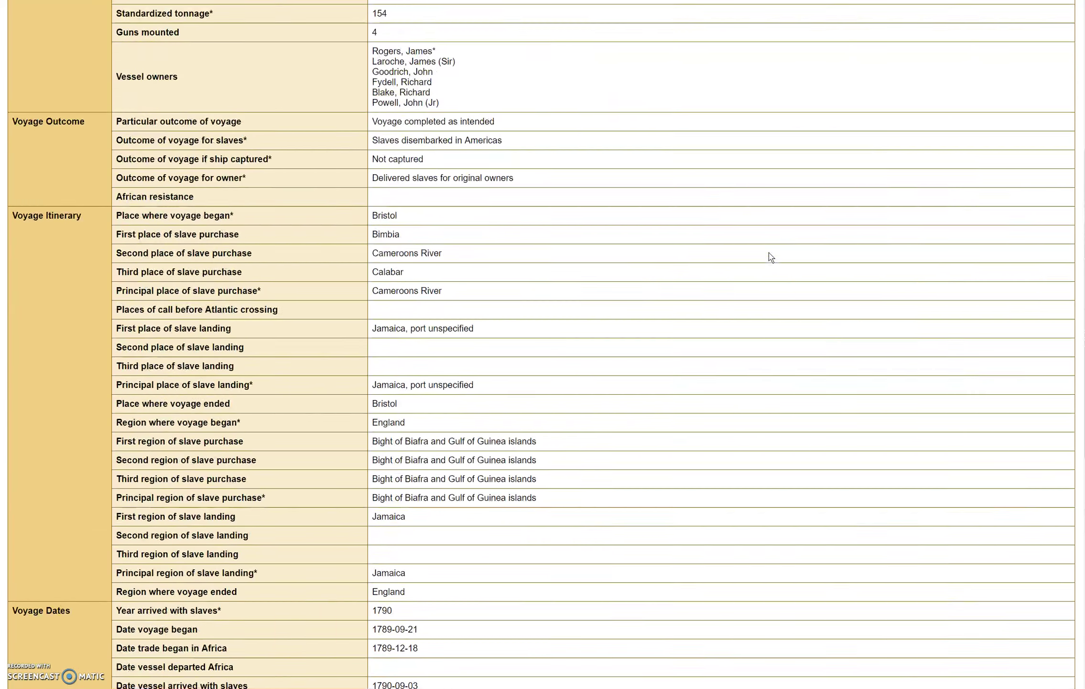
scroll(770, 256, "up", 3)
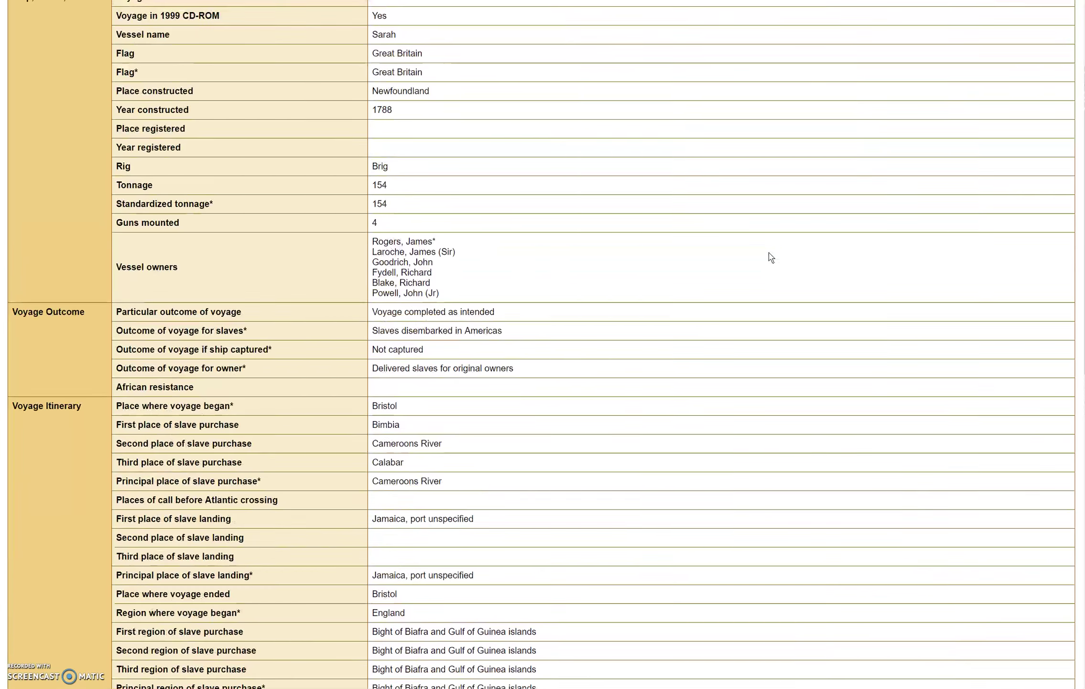
scroll(771, 256, "up", 1)
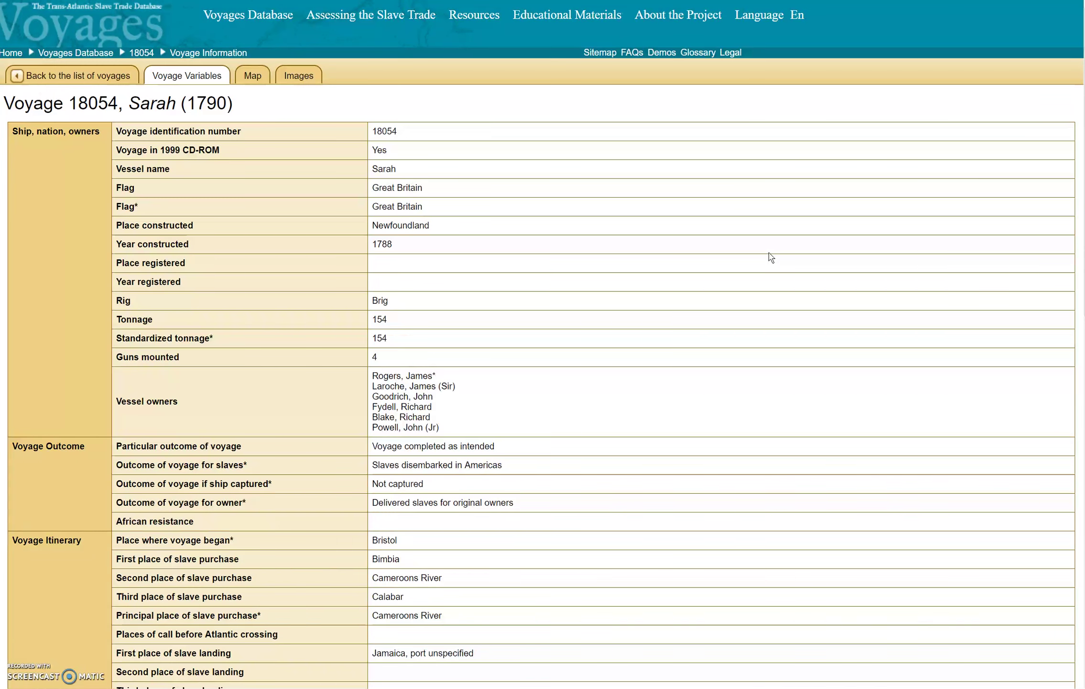
left_click(525, 283)
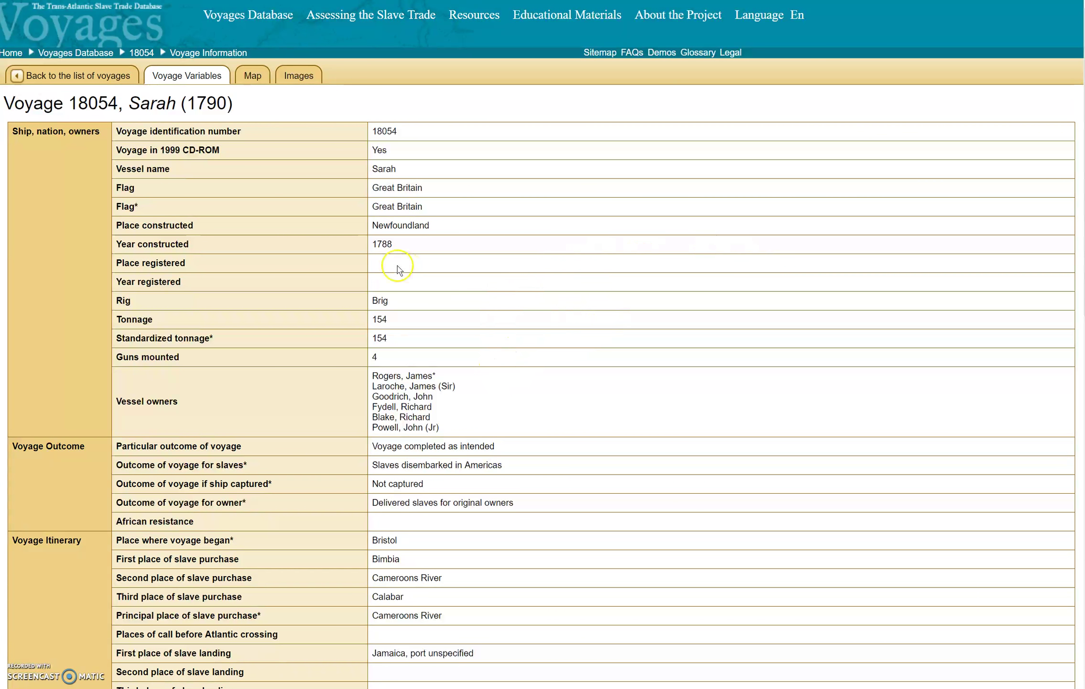
Step: View the Sarah's route map, check the voyage's images, and return to the map
left_click(252, 76)
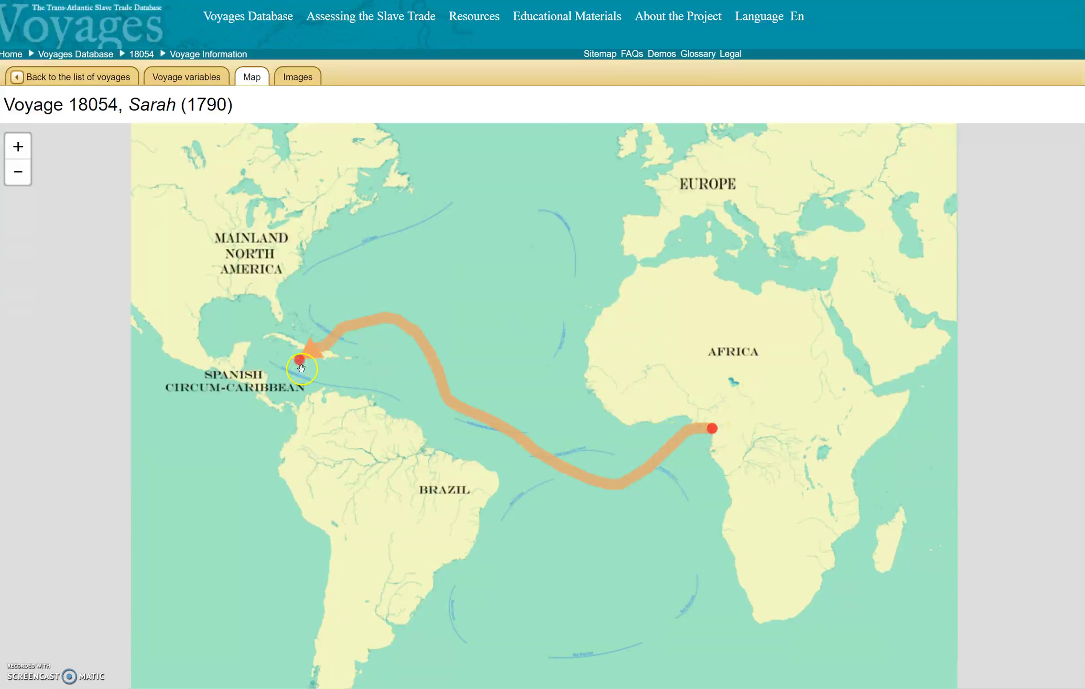
left_click(309, 80)
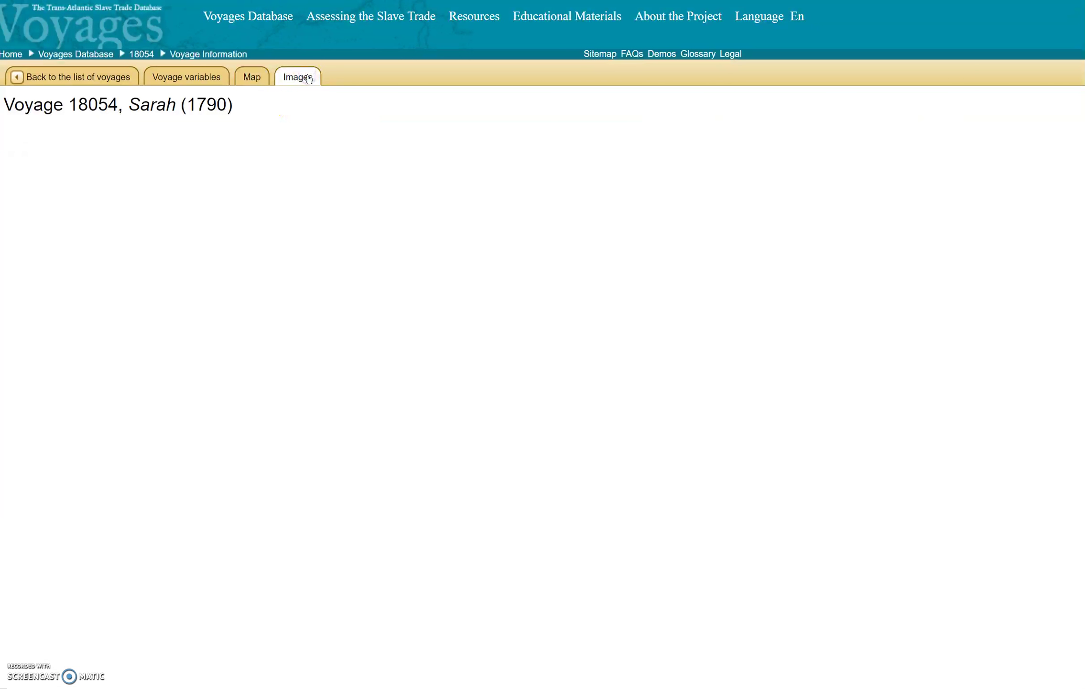
left_click(248, 81)
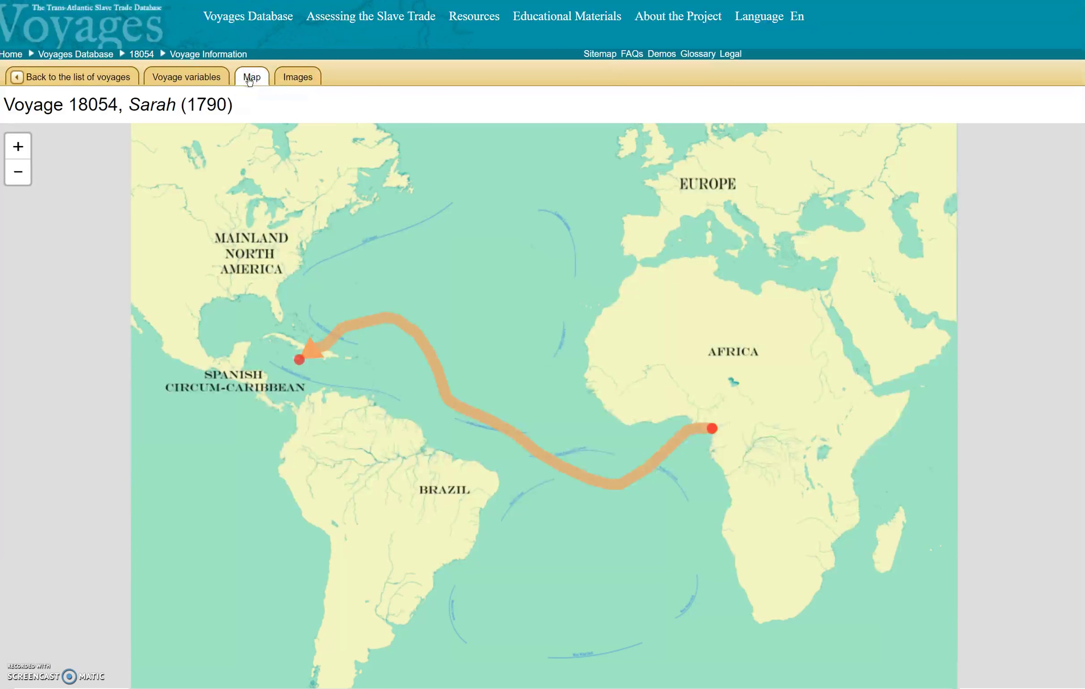
Step: View the Sarah's voyage variables again and return to the list of voyages
left_click(178, 77)
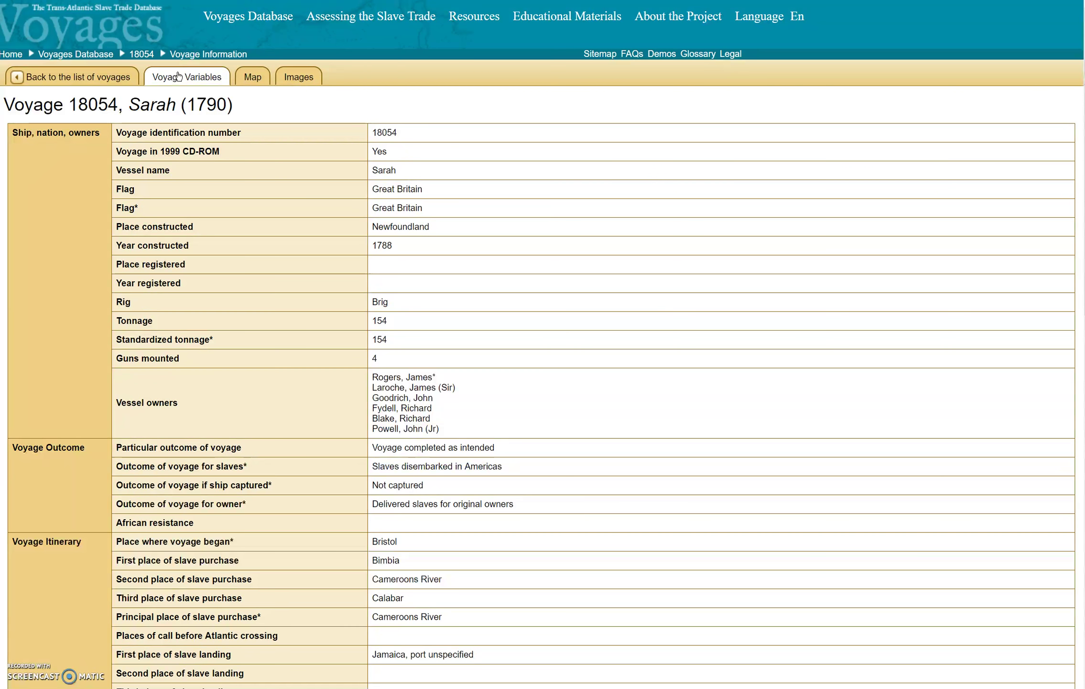
left_click(114, 83)
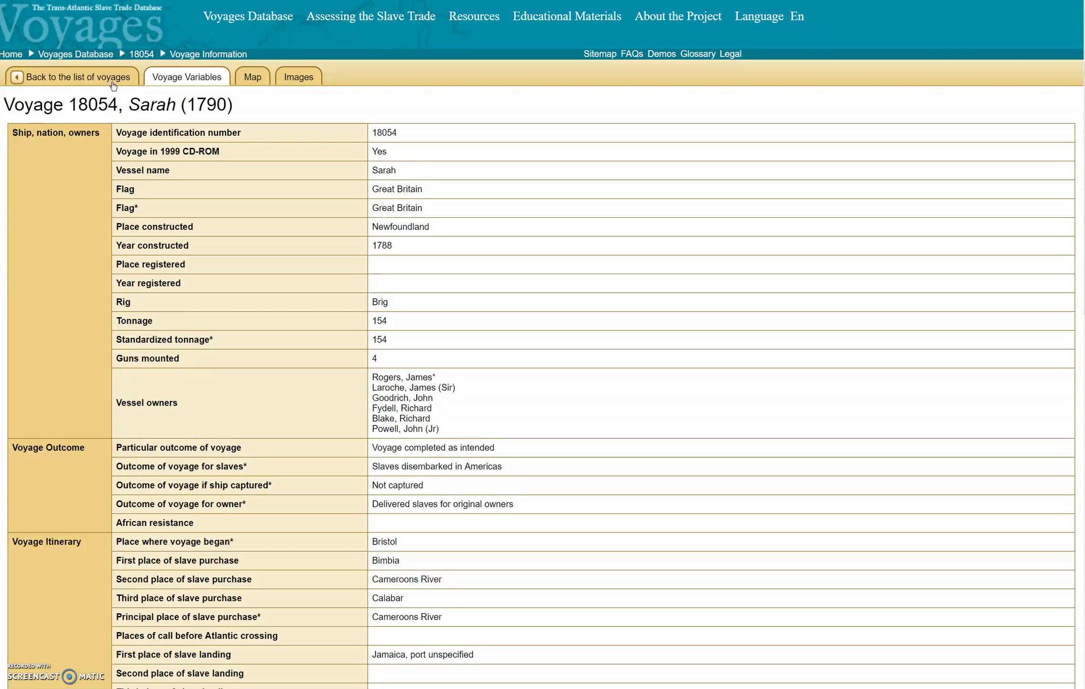
left_click(54, 80)
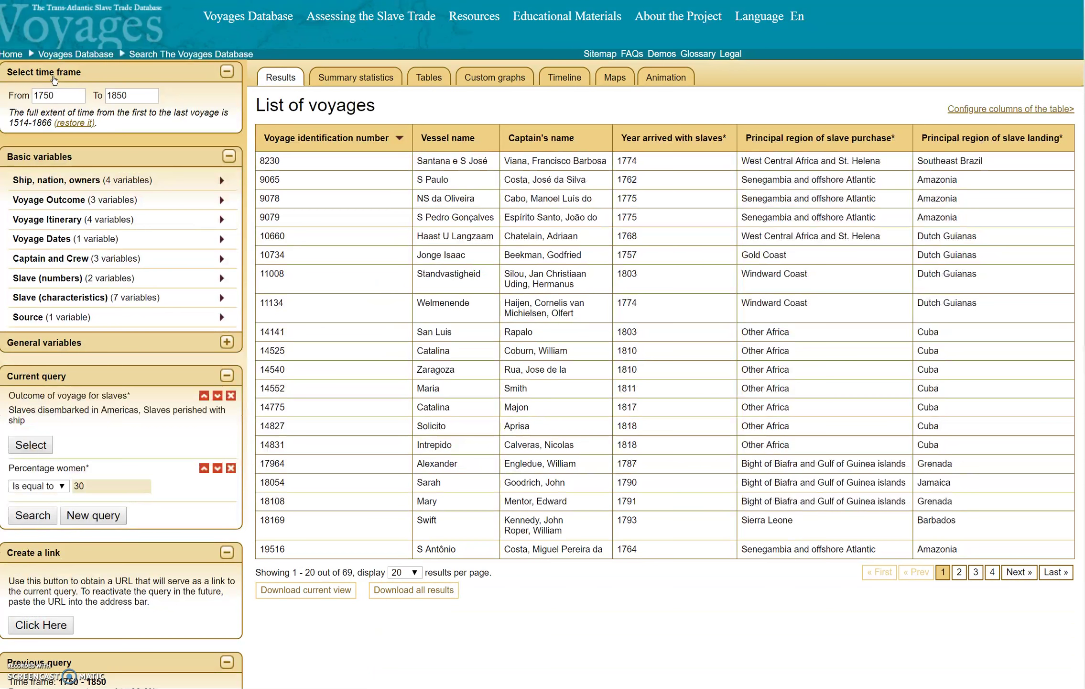
left_click(52, 281)
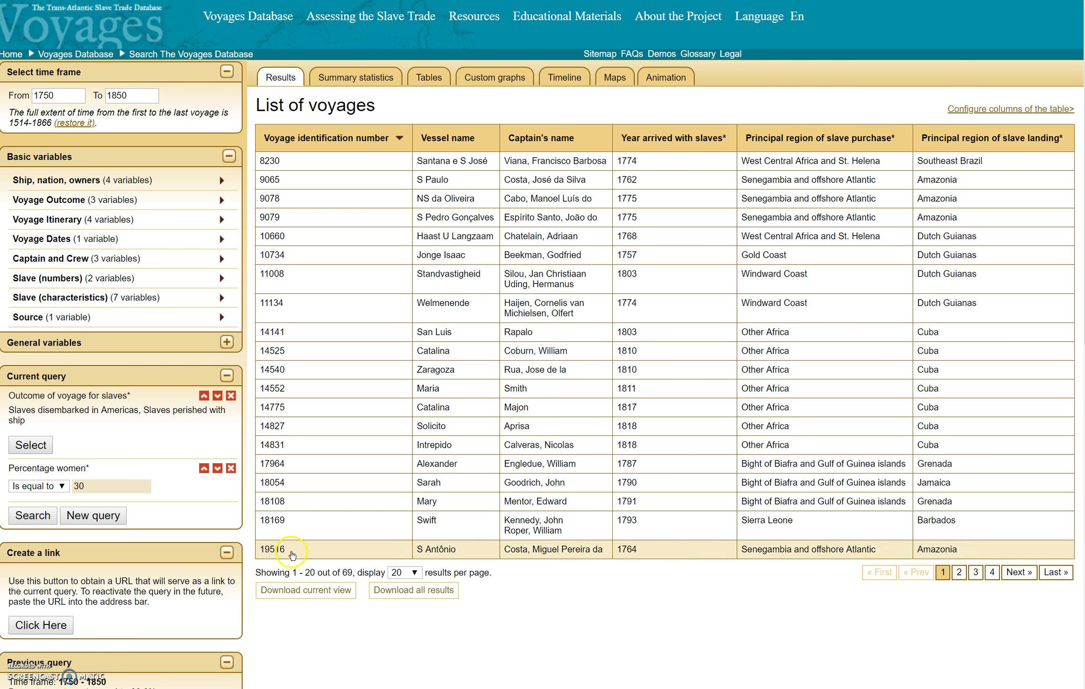
left_click(306, 615)
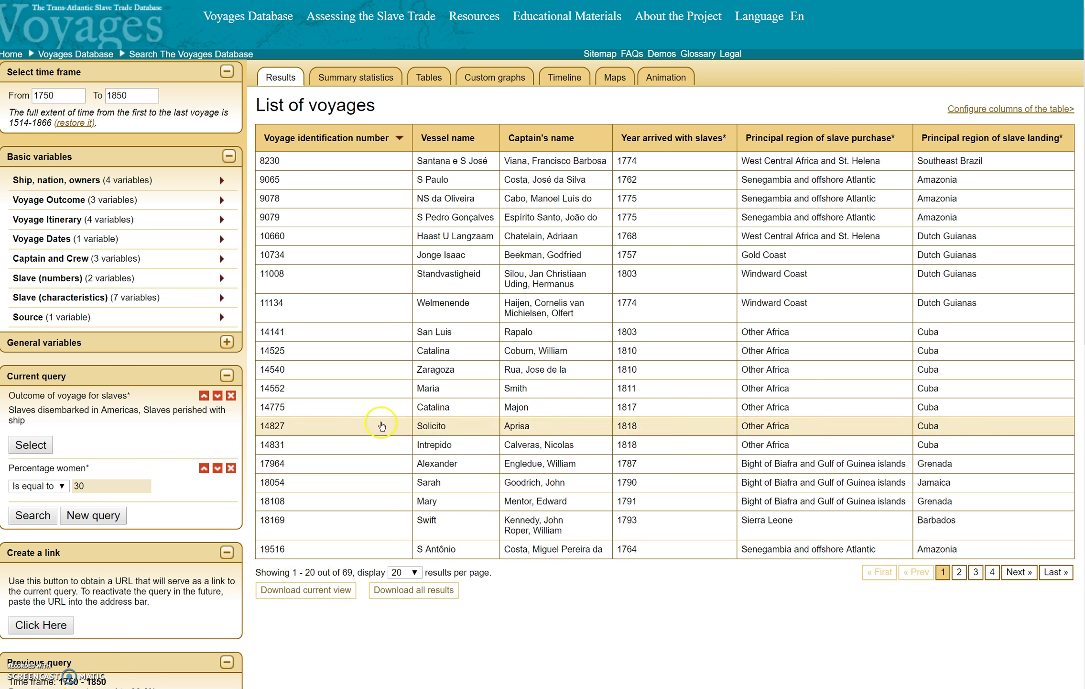
Step: Change the percentage of women condition to equal 10 and run the search again
left_click(91, 487)
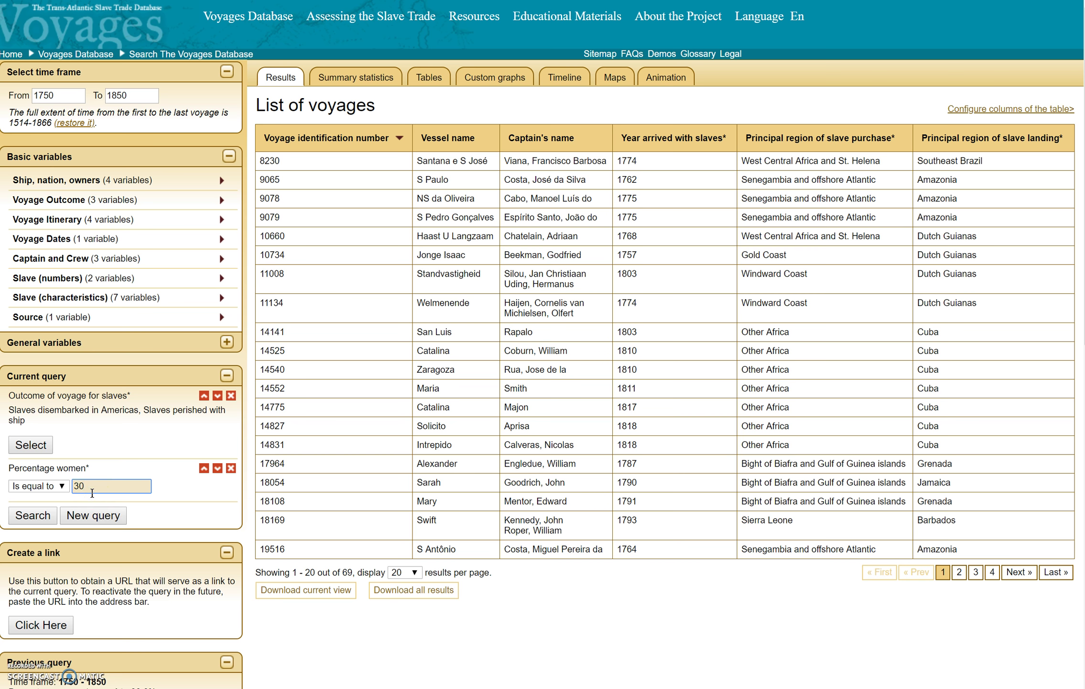
left_click(88, 487)
left_click(118, 493)
left_click(44, 516)
left_click(46, 516)
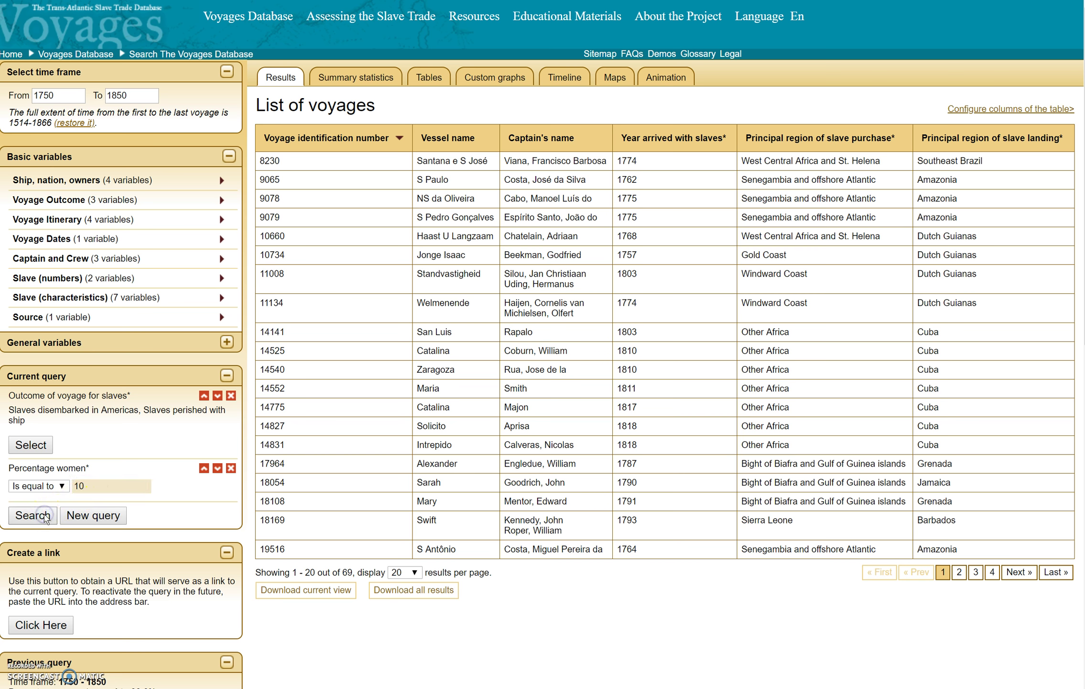